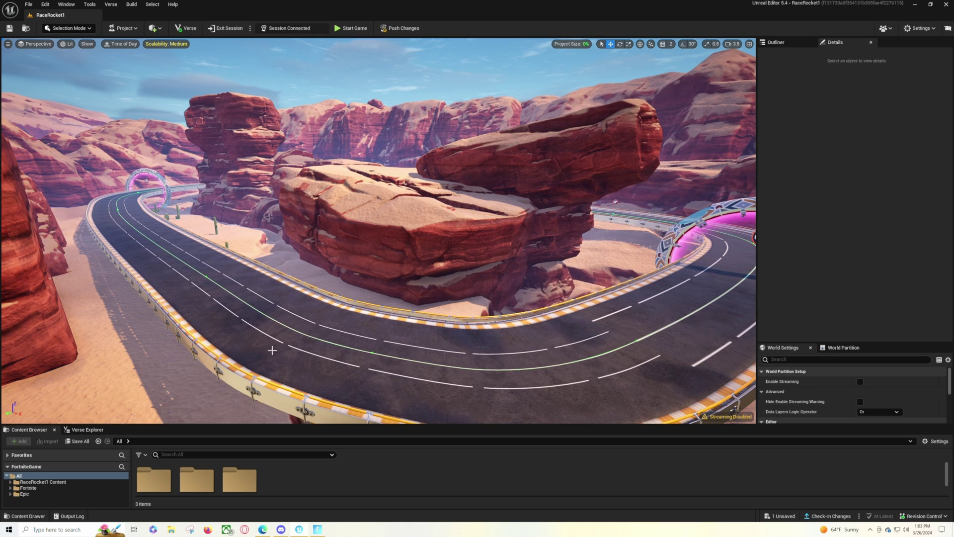
# Select the main spline of the RR Track on the road curve and dock the Style Editor beside Details
pyautogui.moveTo(305, 256); pyautogui.dragTo(220, 254, button='right')
pyautogui.press('s')
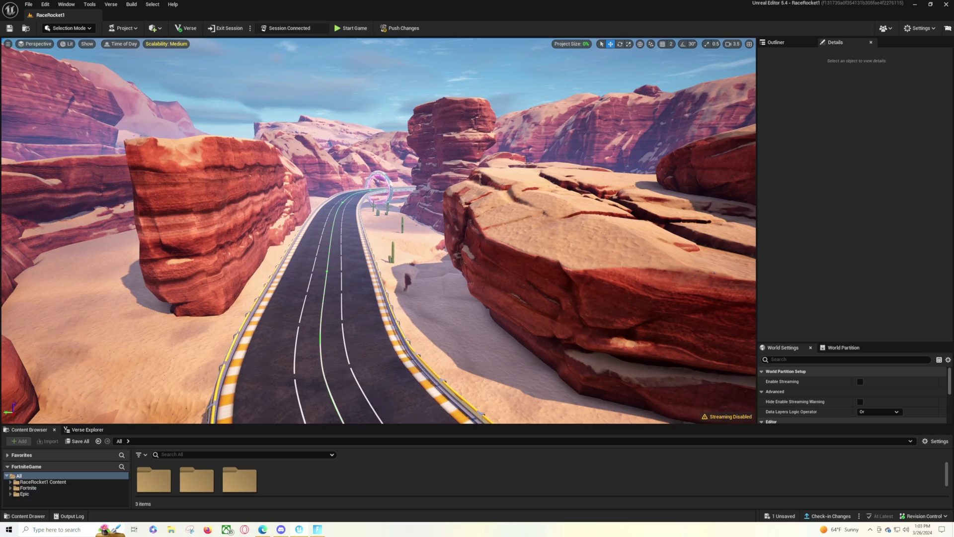
pyautogui.moveTo(366, 221); pyautogui.dragTo(412, 217, button='right')
pyautogui.press('s')
pyautogui.press('w')
pyautogui.moveTo(335, 222)
pyautogui.mouseDown(button='right')
pyautogui.moveTo(367, 222)
pyautogui.moveTo(343, 212)
pyautogui.moveTo(353, 223)
pyautogui.mouseUp(button='right')
pyautogui.press('d')
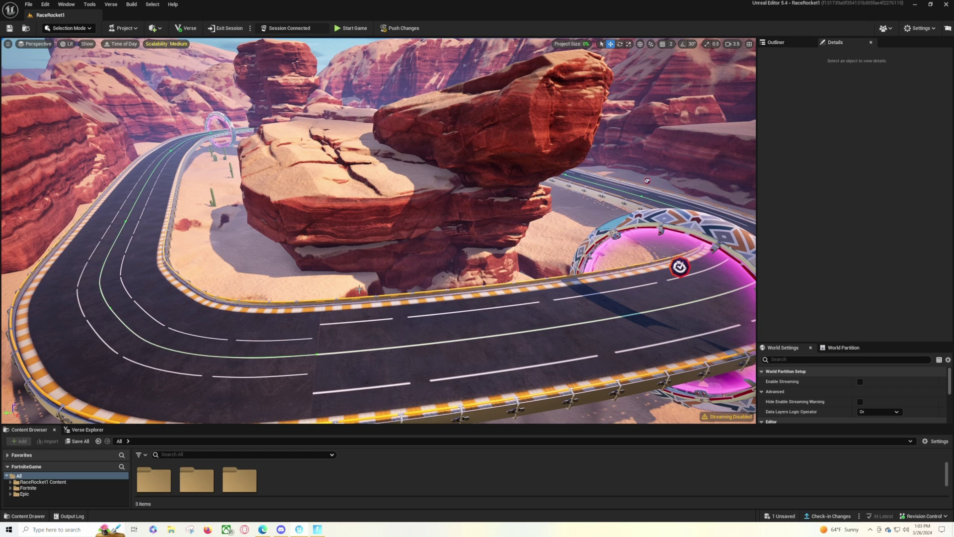
pyautogui.click(431, 347)
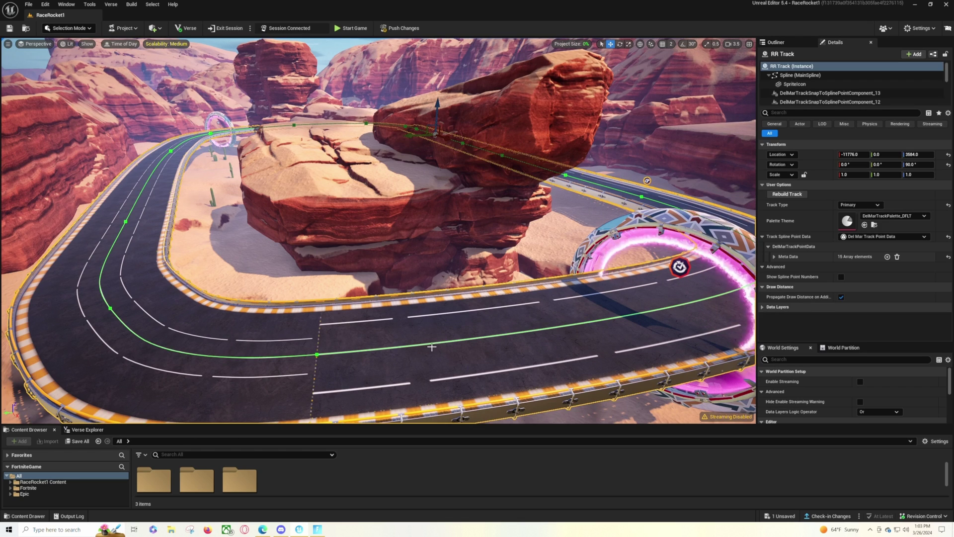
pyautogui.click(439, 343)
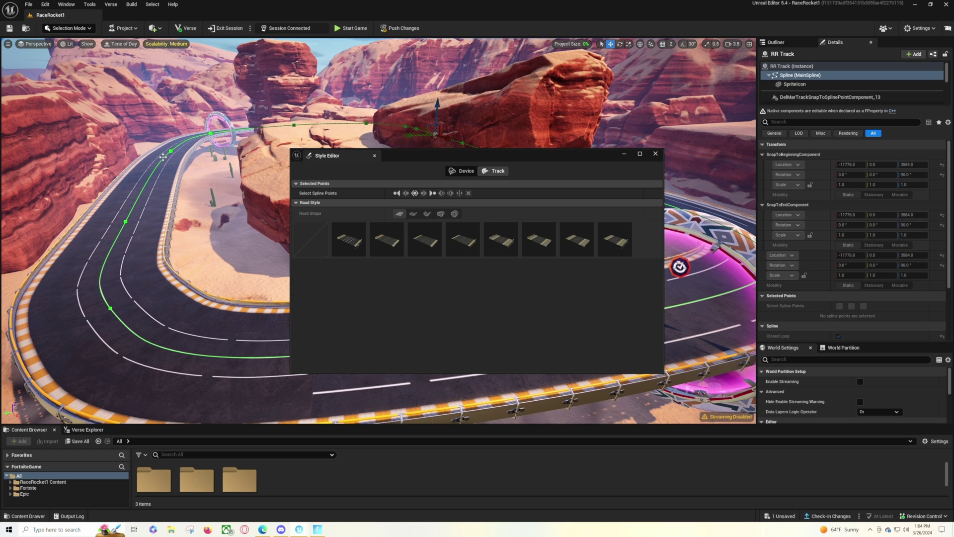
pyautogui.moveTo(329, 155); pyautogui.dragTo(891, 45)
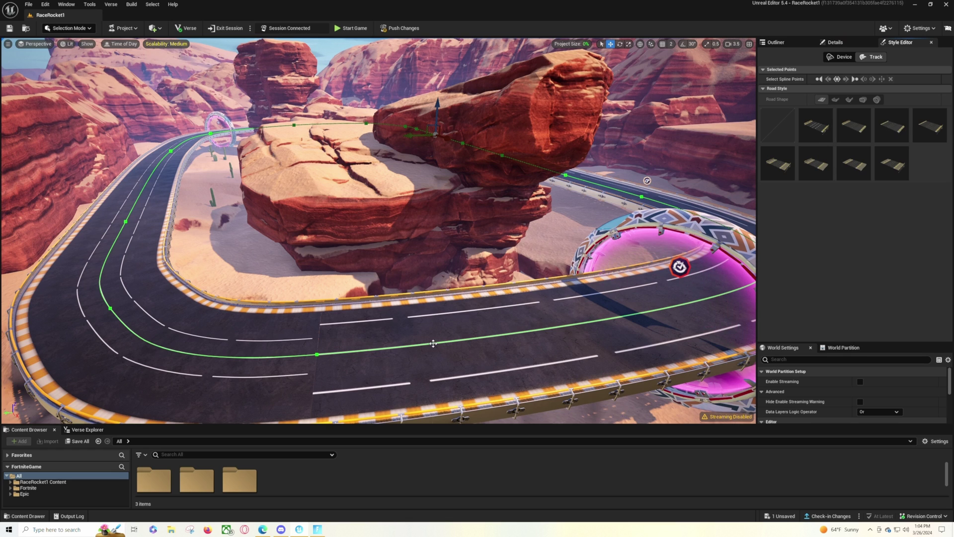
# Add a spline point on the straight stretch before the pink ring and slide it along the road toward the ring
pyautogui.click(476, 340)
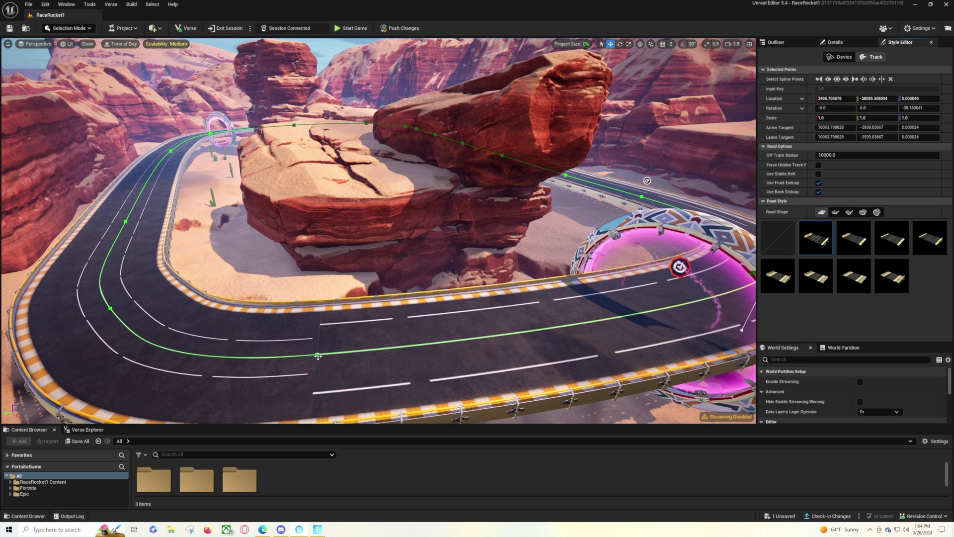
pyautogui.rightClick(483, 340)
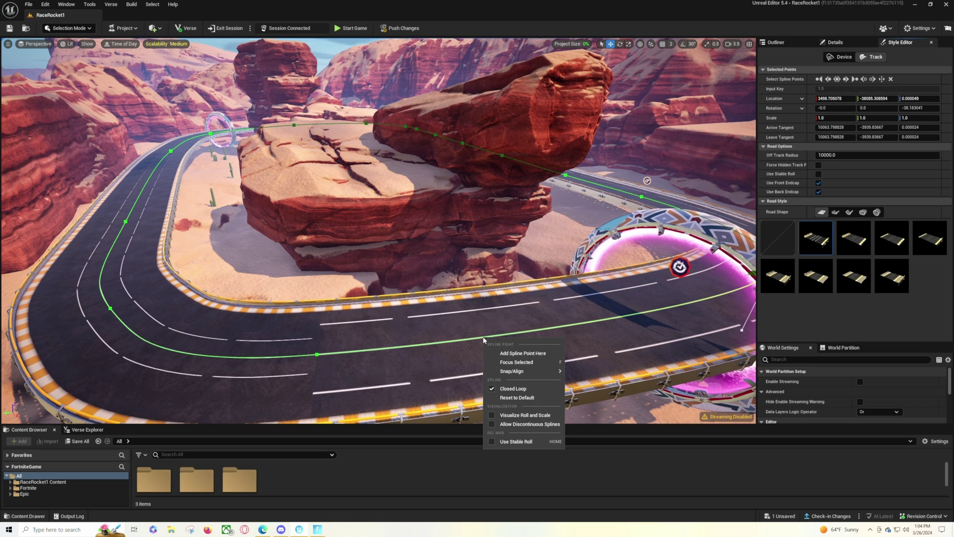
pyautogui.click(525, 353)
pyautogui.moveTo(483, 346); pyautogui.dragTo(535, 331)
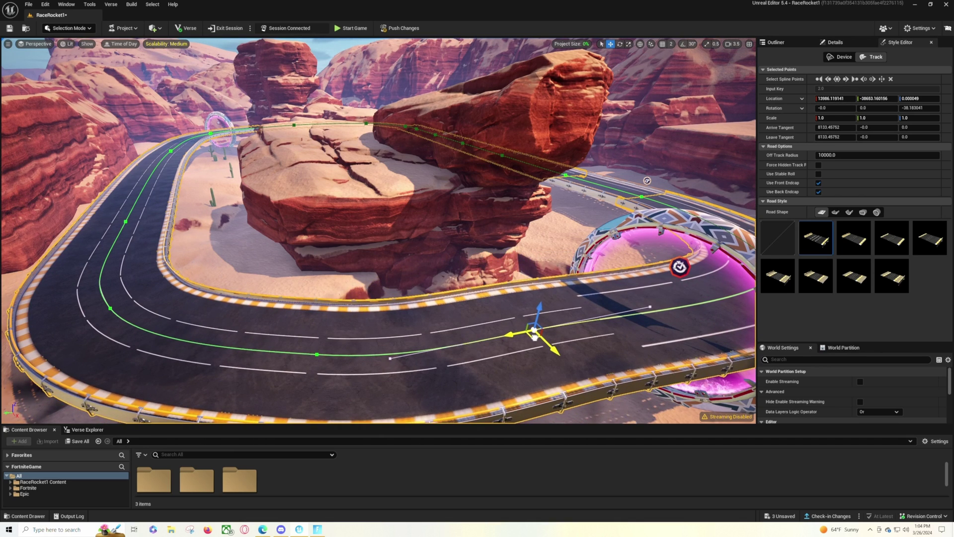
# Remove the road segment beyond the spline point between the rock walls by setting that point's road style to None
pyautogui.press('w')
pyautogui.moveTo(534, 330); pyautogui.dragTo(418, 307, button='right')
pyautogui.press('d')
pyautogui.press('a')
pyautogui.press('d')
pyautogui.moveTo(485, 286); pyautogui.dragTo(387, 269, button='right')
pyautogui.click(361, 250)
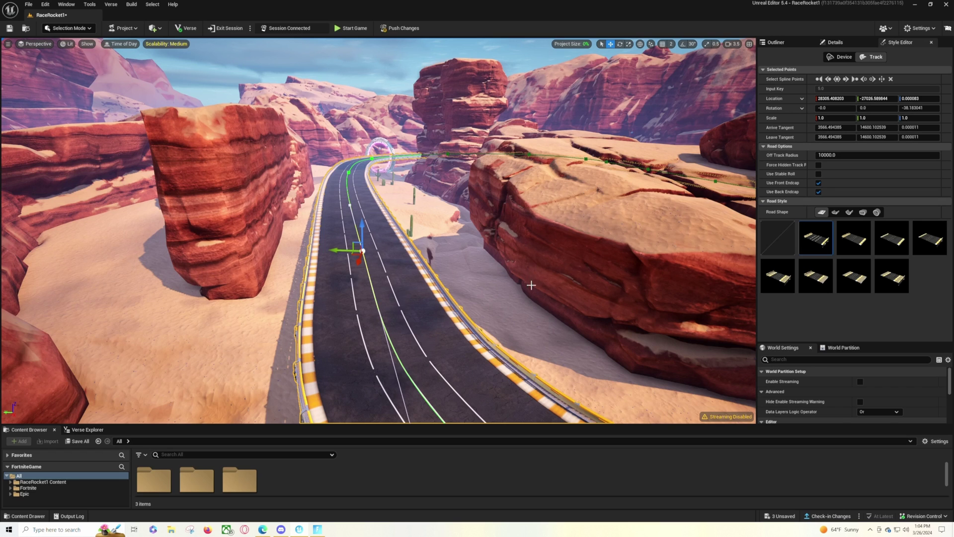
pyautogui.press('w')
pyautogui.moveTo(362, 250); pyautogui.dragTo(355, 233, button='right')
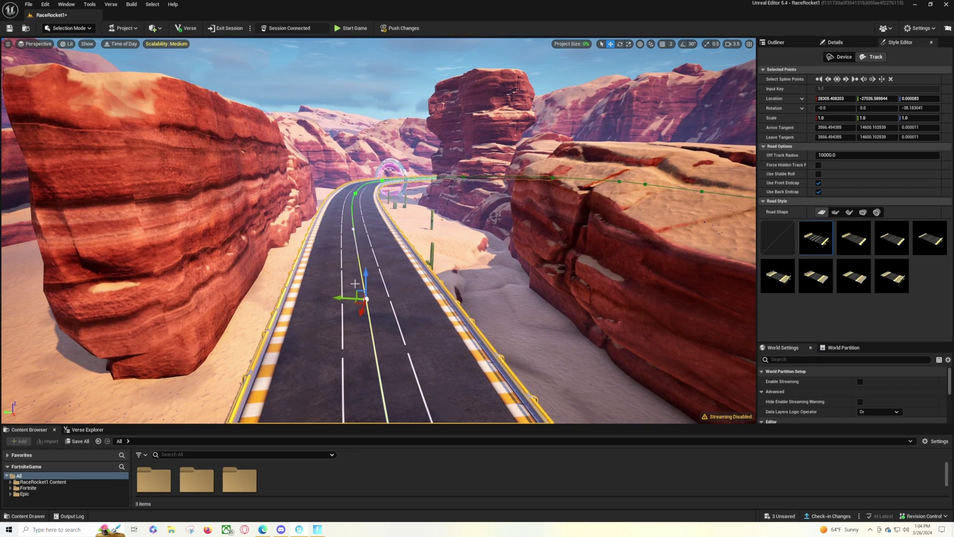
pyautogui.click(779, 245)
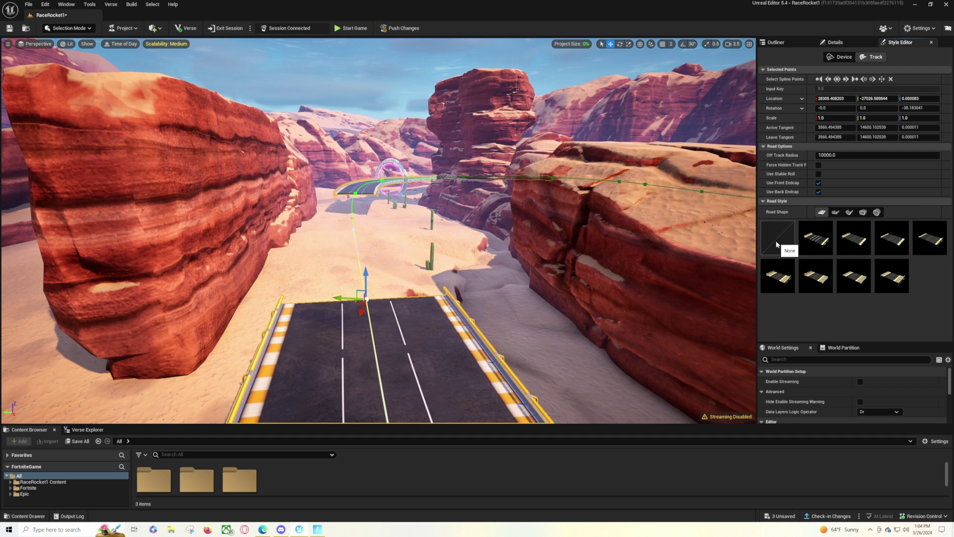
# Try several flat road styles and the U-shaped road profile on the segment, then set its road style back to None
pyautogui.click(890, 277)
pyautogui.click(892, 246)
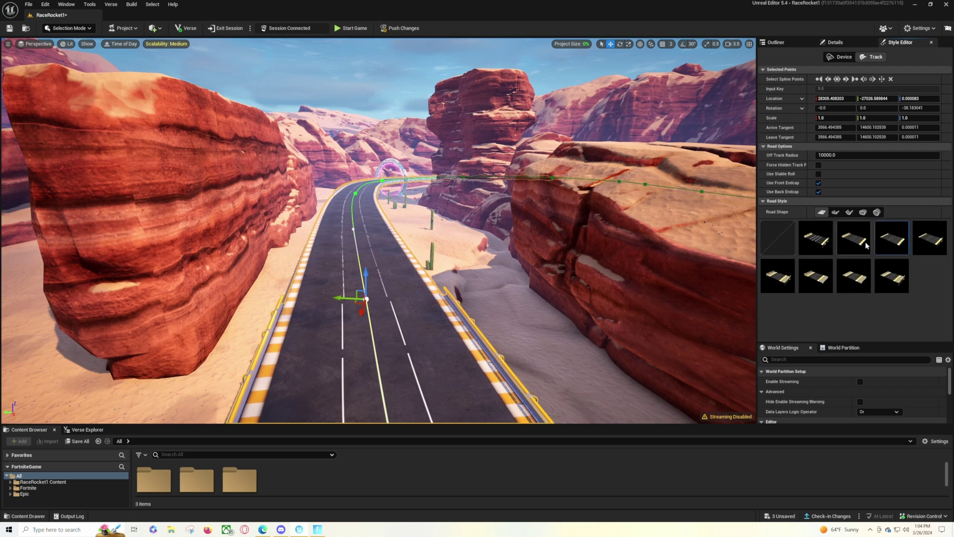
pyautogui.click(850, 279)
pyautogui.click(850, 212)
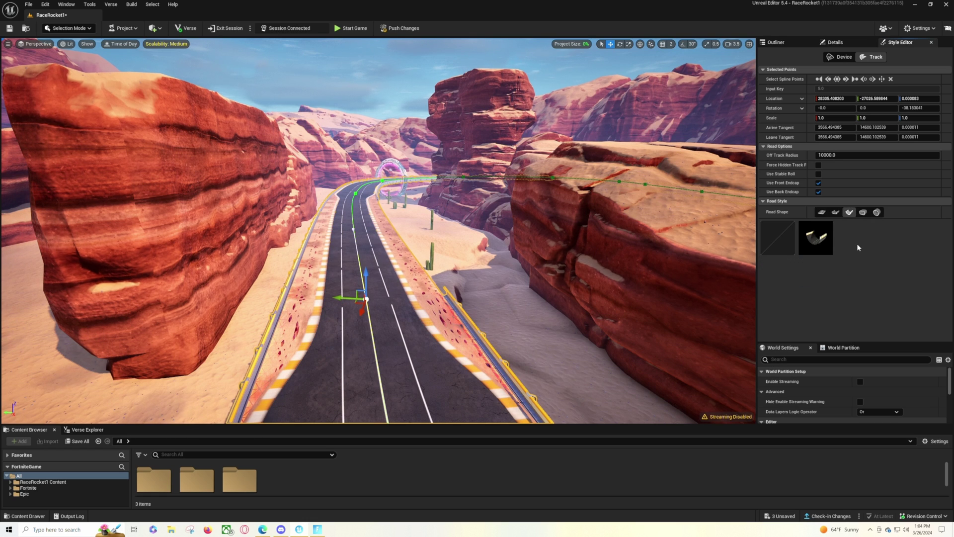
pyautogui.click(820, 246)
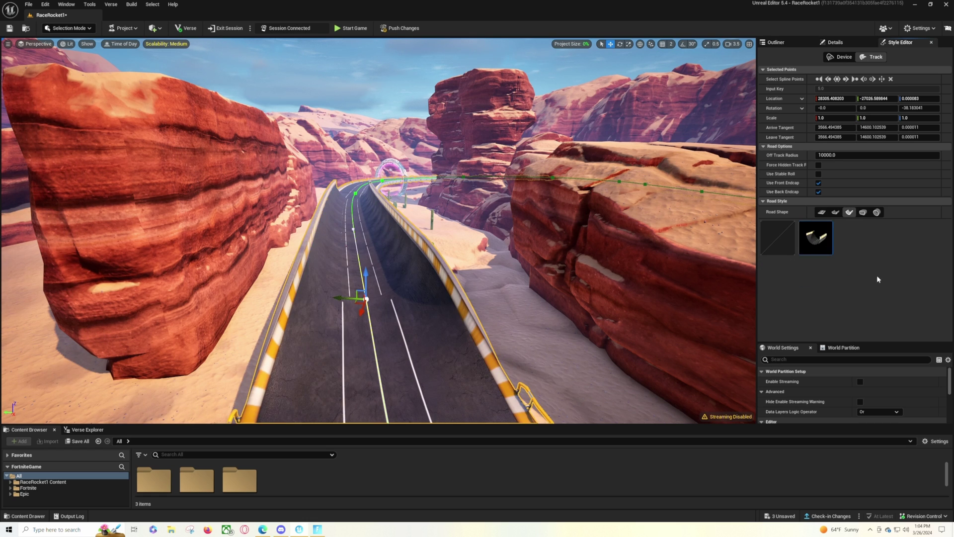
pyautogui.click(822, 212)
pyautogui.click(816, 238)
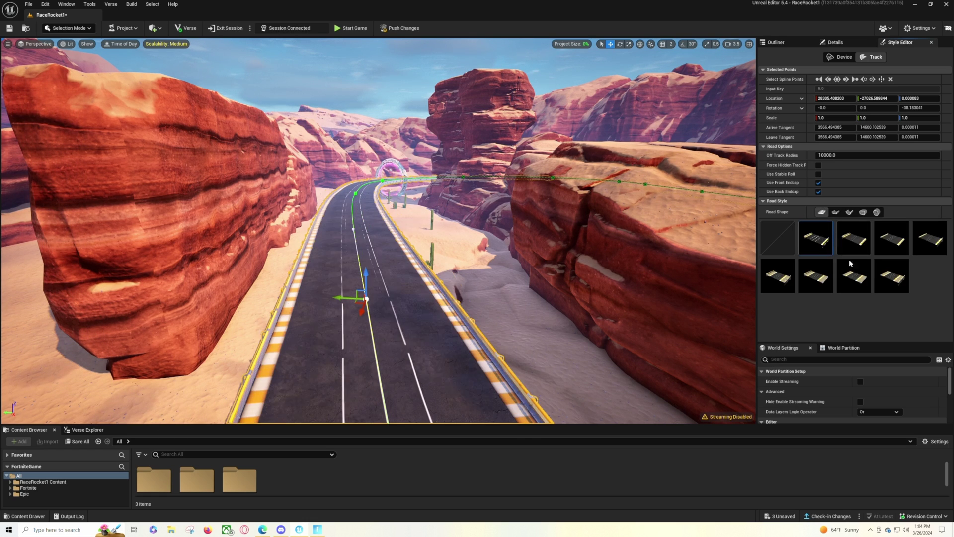
pyautogui.click(778, 241)
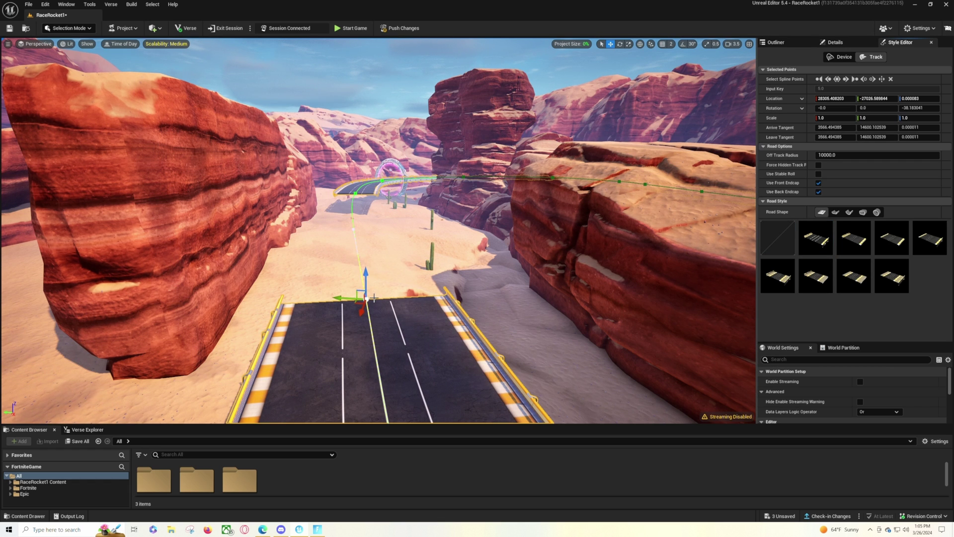
# Examine the gap in the road between the rock walls and the far road section
pyautogui.press('s')
pyautogui.moveTo(392, 253)
pyautogui.mouseDown(button='right')
pyautogui.moveTo(376, 256)
pyautogui.moveTo(384, 248)
pyautogui.mouseUp(button='right')
pyautogui.press('w')
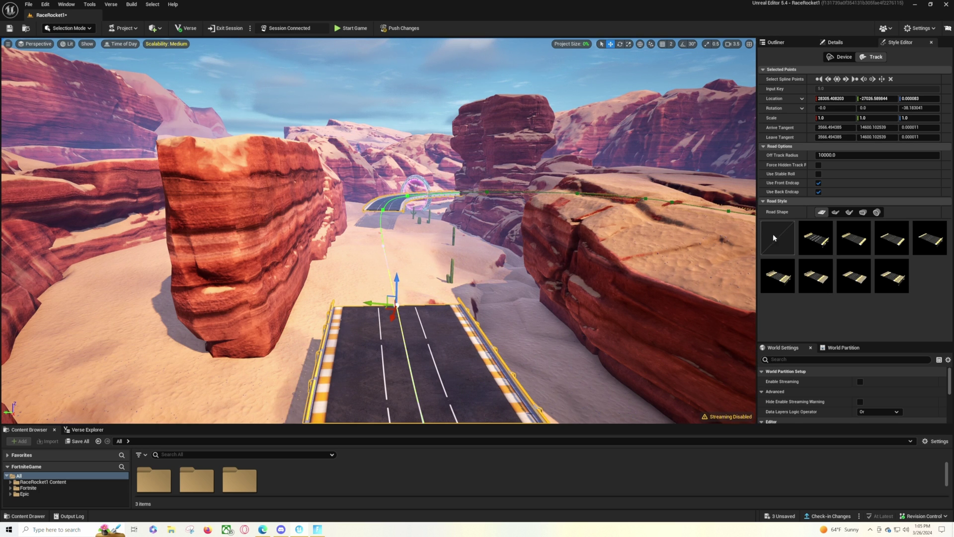
pyautogui.press('w')
pyautogui.press('d')
pyautogui.moveTo(422, 251); pyautogui.dragTo(402, 252, button='right')
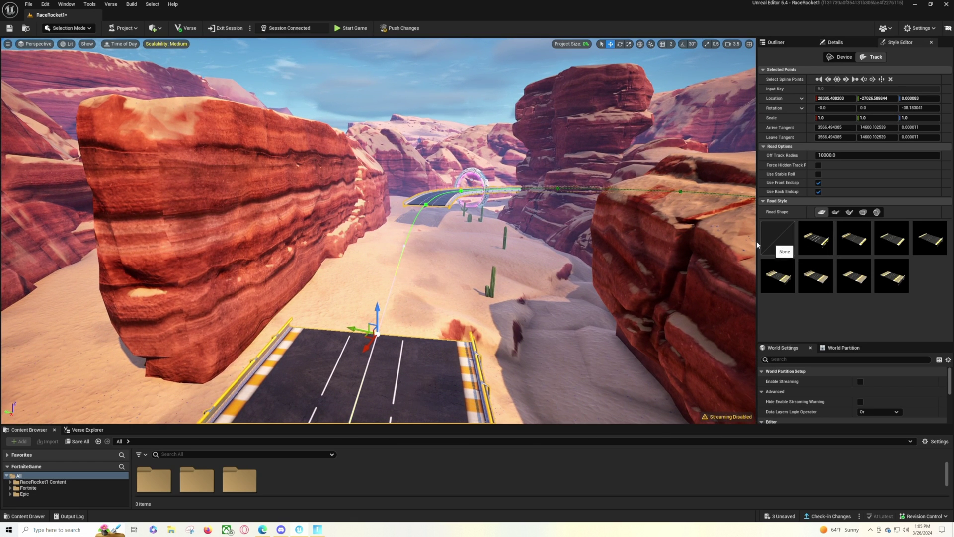
pyautogui.press('s')
pyautogui.moveTo(457, 233); pyautogui.dragTo(464, 237, button='right')
pyautogui.press('a')
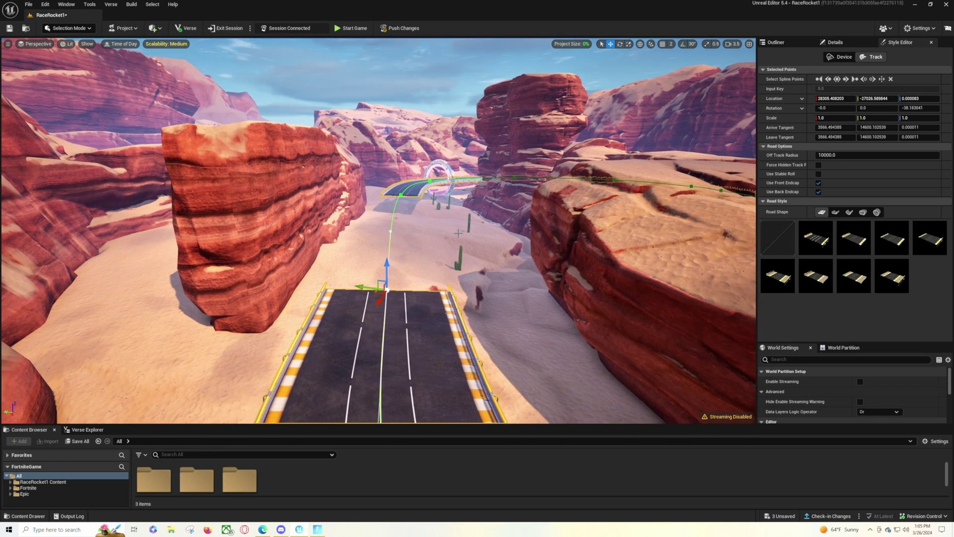
# Enlarge the Content Browser and open the Devices folder of the Fortnite content
pyautogui.moveTo(219, 423); pyautogui.dragTo(220, 388)
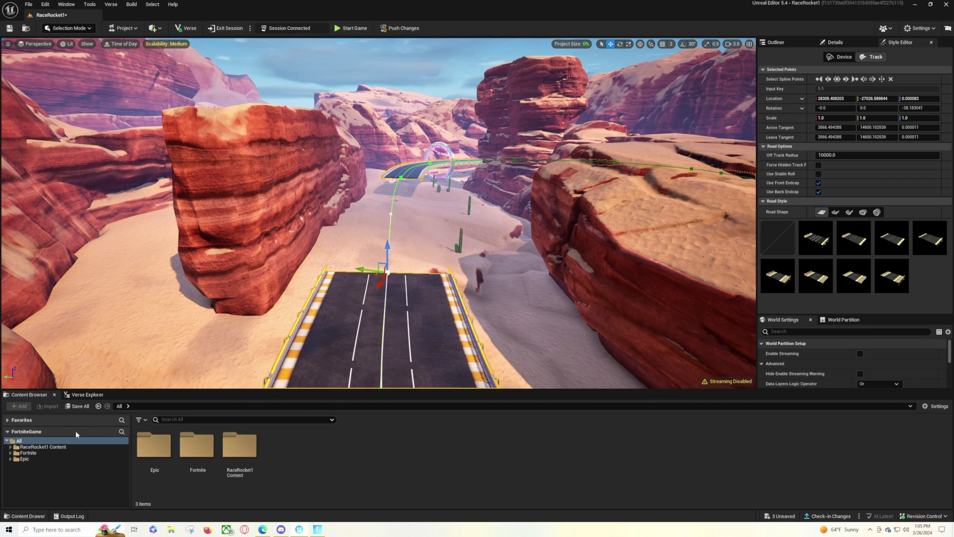
pyautogui.click(231, 418)
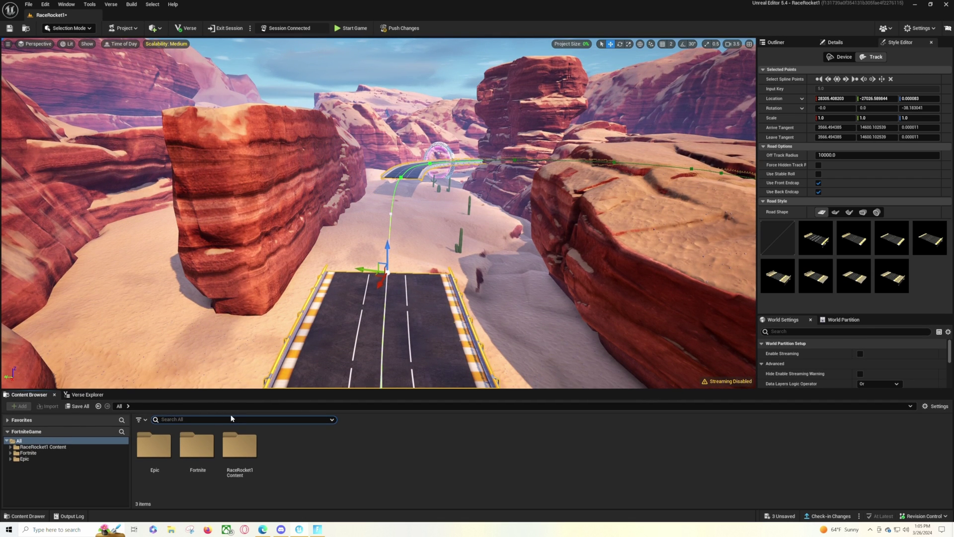
pyautogui.click(29, 453)
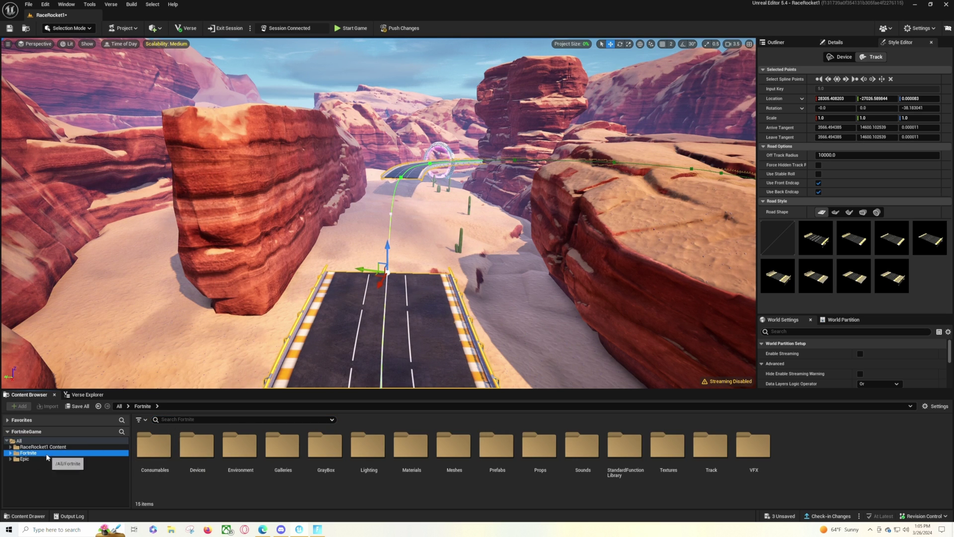
pyautogui.doubleClick(197, 446)
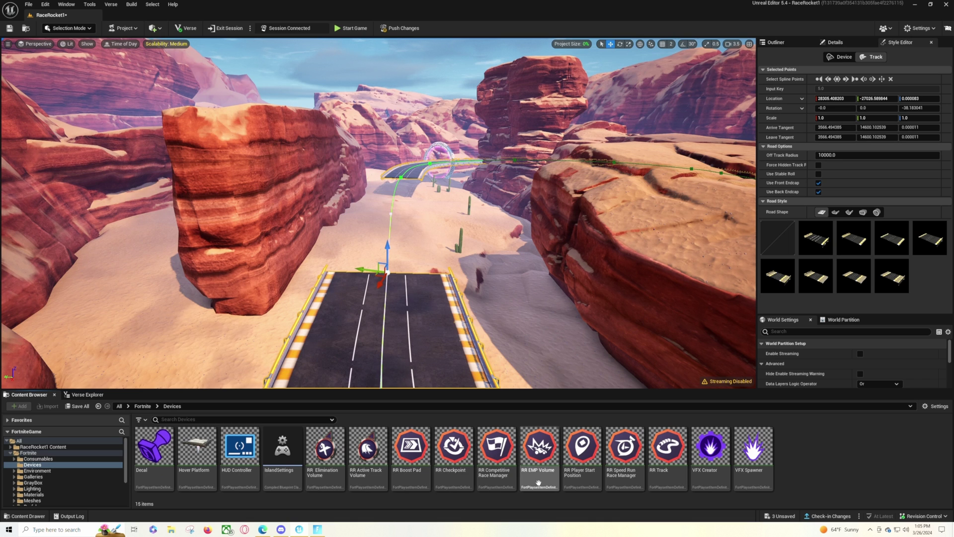
pyautogui.click(326, 450)
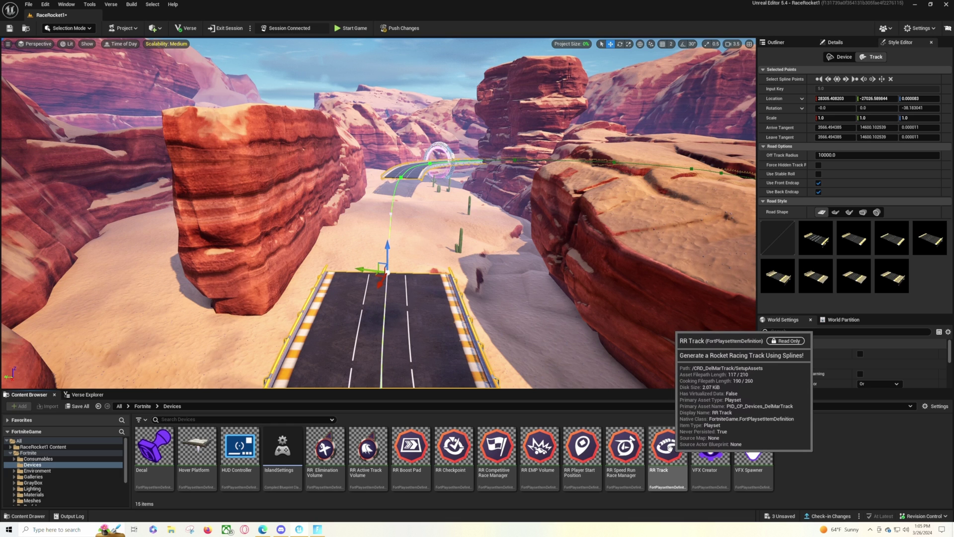
# Place an RR Track device across the near end of the road gap and choose Secondary as its track type
pyautogui.moveTo(669, 447); pyautogui.dragTo(446, 303)
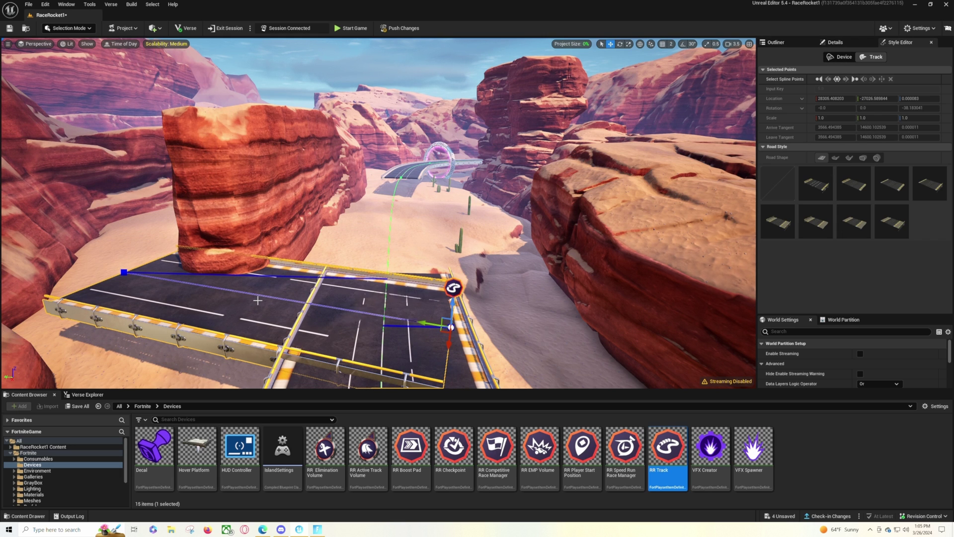
pyautogui.moveTo(440, 327); pyautogui.dragTo(540, 300)
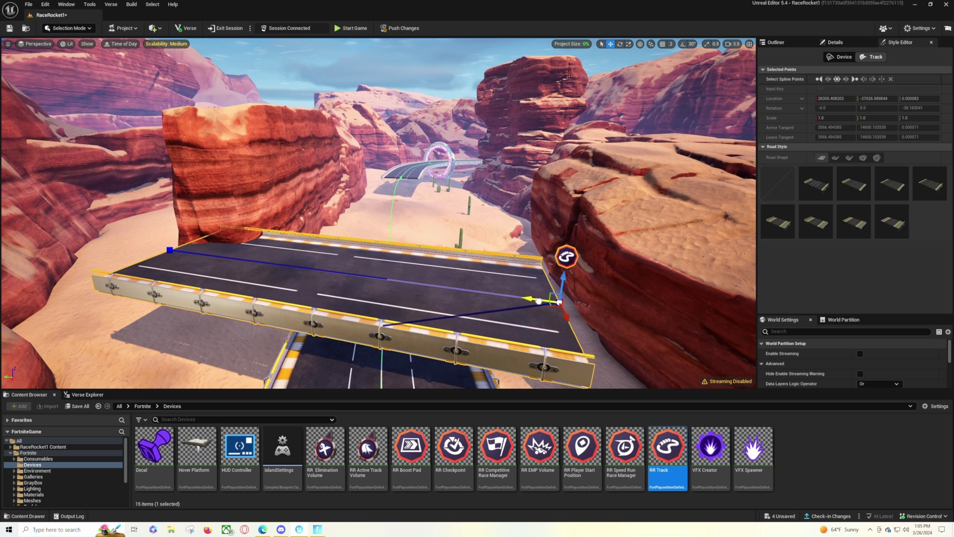
pyautogui.click(840, 57)
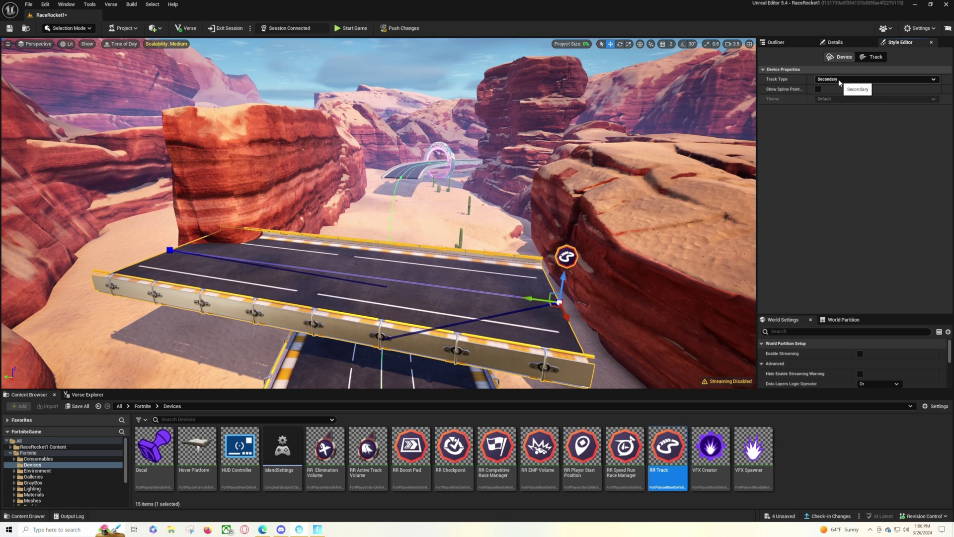
pyautogui.click(839, 80)
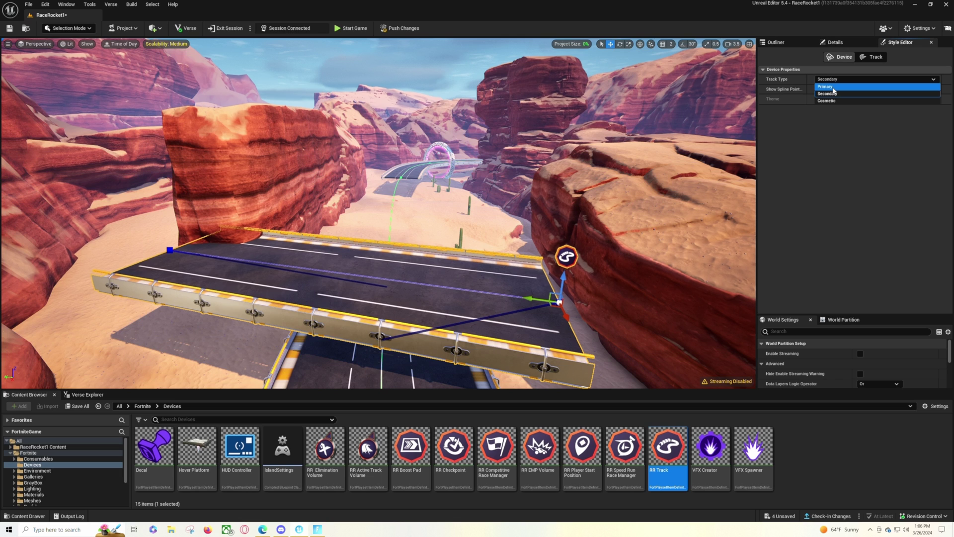
pyautogui.click(836, 94)
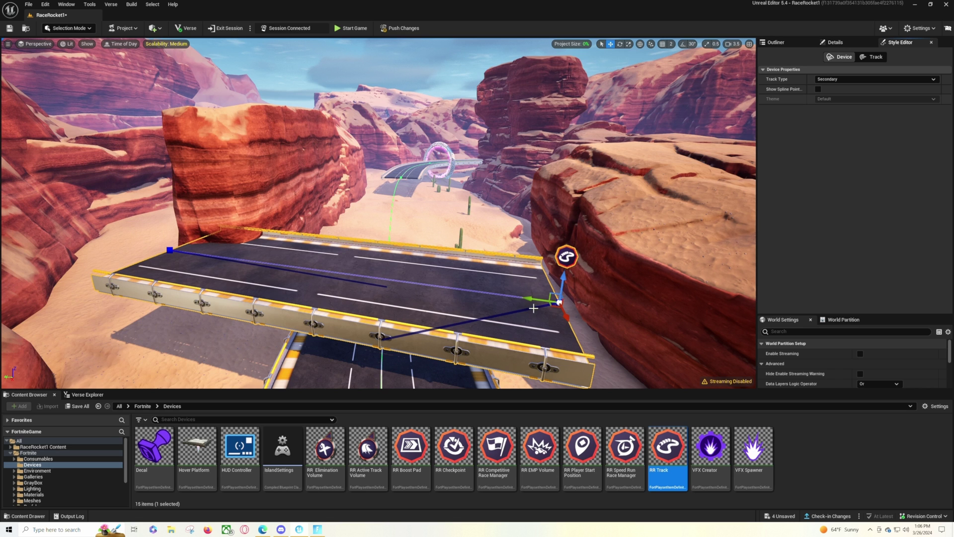
# Rotate the new track piece until it runs along the gap and stands upright like a wall
pyautogui.moveTo(510, 301)
pyautogui.mouseDown(button='right')
pyautogui.moveTo(520, 302)
pyautogui.moveTo(514, 300)
pyautogui.mouseUp(button='right')
pyautogui.press('e')
pyautogui.moveTo(513, 300); pyautogui.dragTo(600, 239)
pyautogui.moveTo(485, 256)
pyautogui.mouseDown(button='right')
pyautogui.moveTo(575, 259)
pyautogui.moveTo(475, 268)
pyautogui.mouseUp(button='right')
pyautogui.press('s')
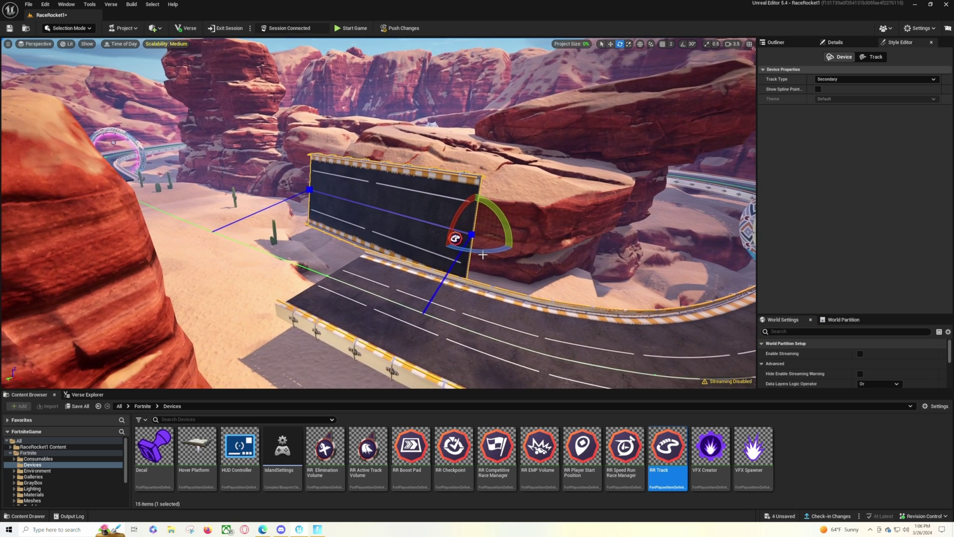
pyautogui.keyDown('alt'); pyautogui.moveTo(420, 219); pyautogui.dragTo(420, 219); pyautogui.keyUp('alt')
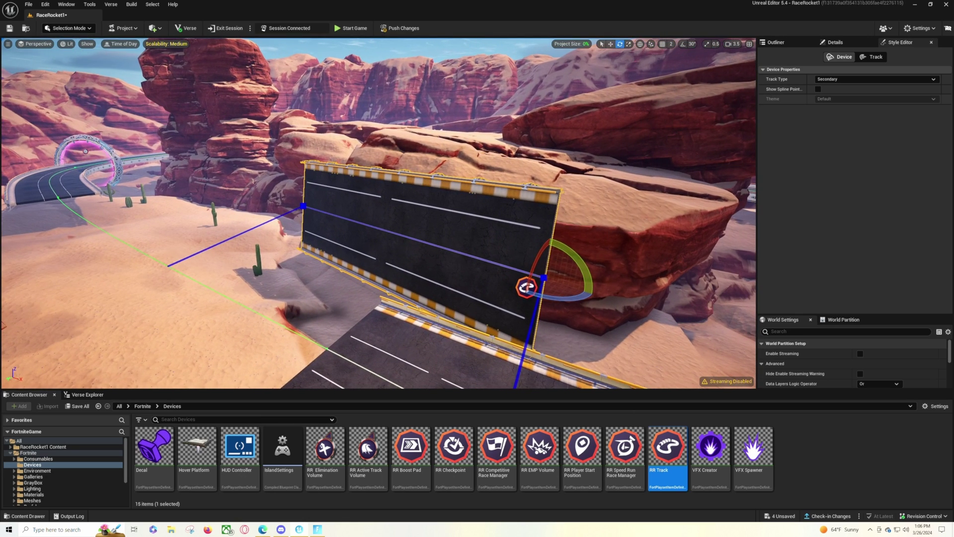
# Position the upright track piece along the right-hand rock, slightly raised, starting beside the broken road end
pyautogui.press('w')
pyautogui.moveTo(550, 283); pyautogui.dragTo(482, 291)
pyautogui.press('w')
pyautogui.moveTo(482, 291); pyautogui.dragTo(475, 282, button='right')
pyautogui.press('s')
pyautogui.moveTo(429, 232); pyautogui.dragTo(436, 200)
pyautogui.press('s')
pyautogui.moveTo(430, 245); pyautogui.dragTo(407, 255, button='right')
pyautogui.press('d')
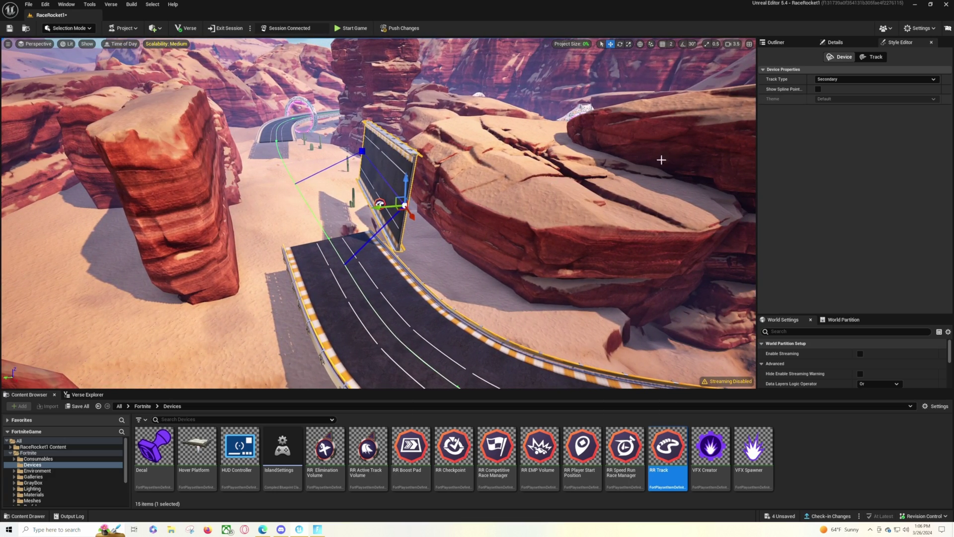
pyautogui.moveTo(401, 296); pyautogui.dragTo(385, 250, button='right')
pyautogui.moveTo(445, 263); pyautogui.dragTo(405, 231)
pyautogui.moveTo(422, 209); pyautogui.dragTo(393, 203, button='right')
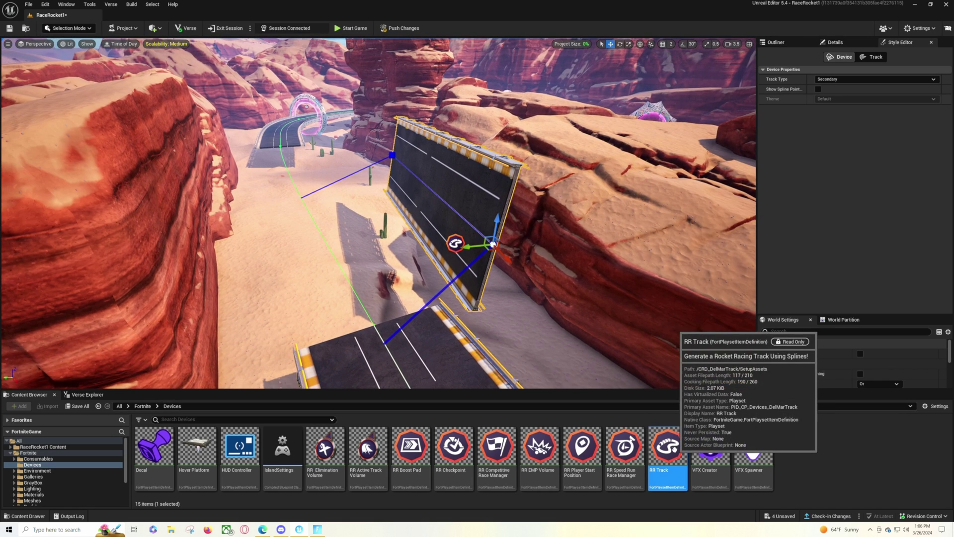
# Place a second RR Track device farther along the gap and rotate it to stand upright facing the route
pyautogui.moveTo(674, 449); pyautogui.dragTo(376, 130)
pyautogui.moveTo(376, 130); pyautogui.dragTo(472, 232, button='right')
pyautogui.press('w')
pyautogui.press('s')
pyautogui.press('e')
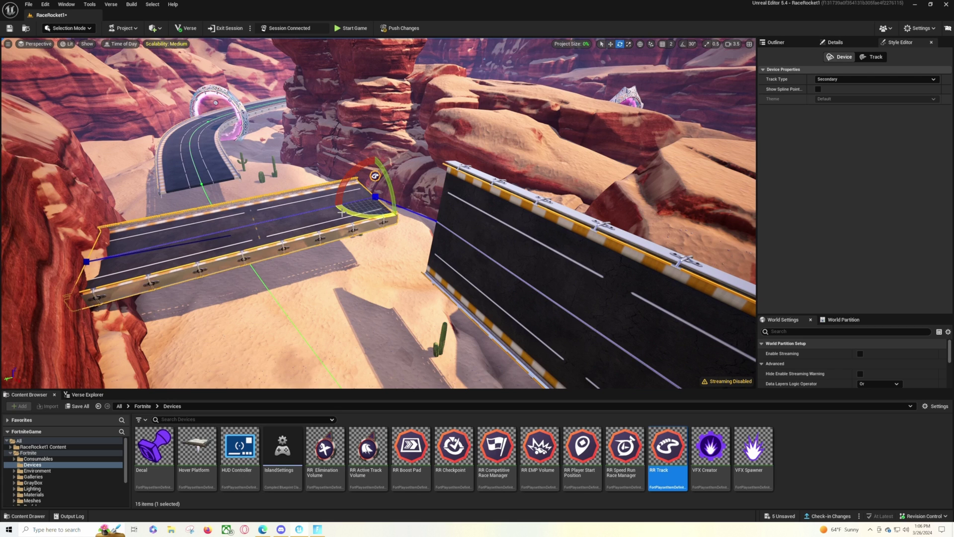
pyautogui.moveTo(374, 216); pyautogui.dragTo(358, 218)
pyautogui.moveTo(396, 185); pyautogui.dragTo(350, 166)
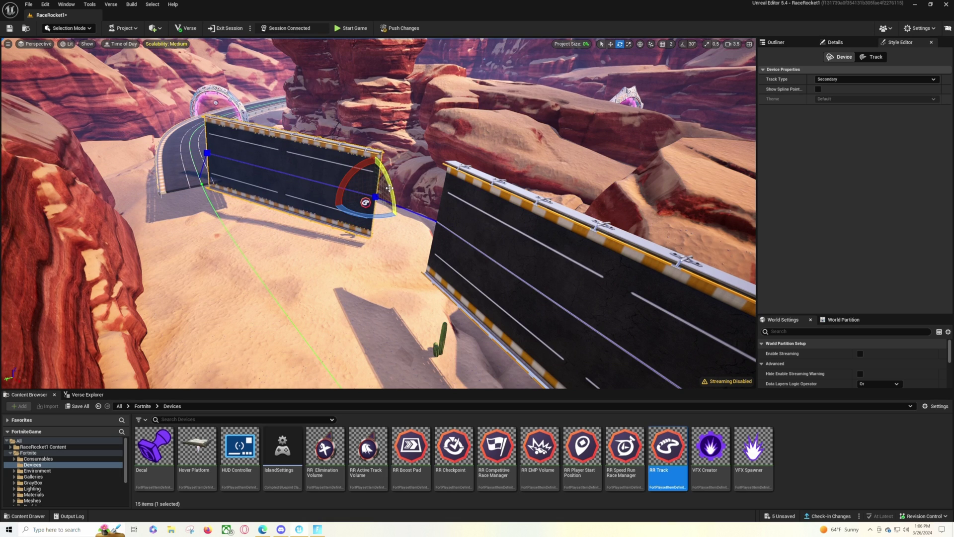
# Move the selected upright track piece closer to the rock so it stands beside the broken road end
pyautogui.moveTo(359, 218); pyautogui.dragTo(397, 224, button='right')
pyautogui.press('w')
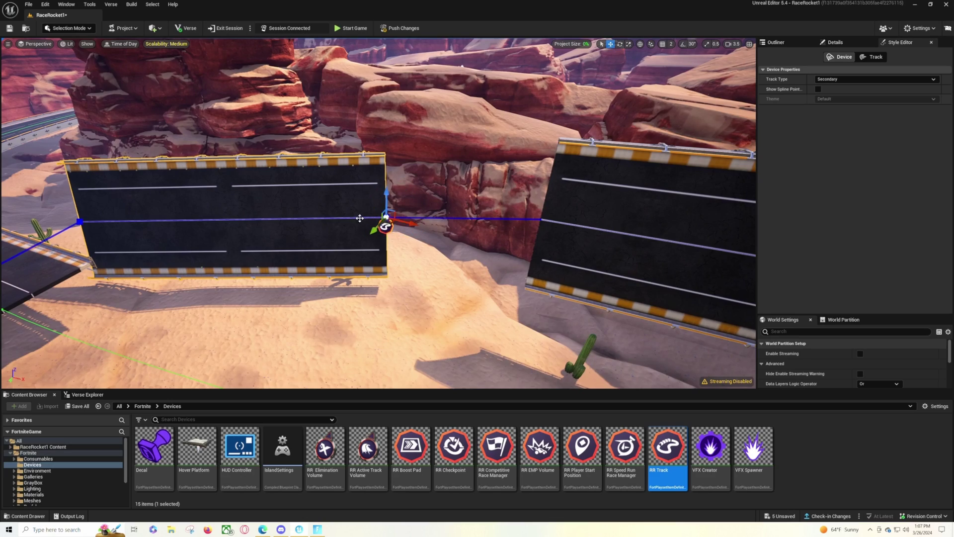
pyautogui.moveTo(385, 224); pyautogui.dragTo(461, 191)
# Extend the wall's near end with a new spline point placed beside the inner edge of the broken road
pyautogui.moveTo(461, 191); pyautogui.dragTo(330, 251, button='right')
pyautogui.click(323, 256)
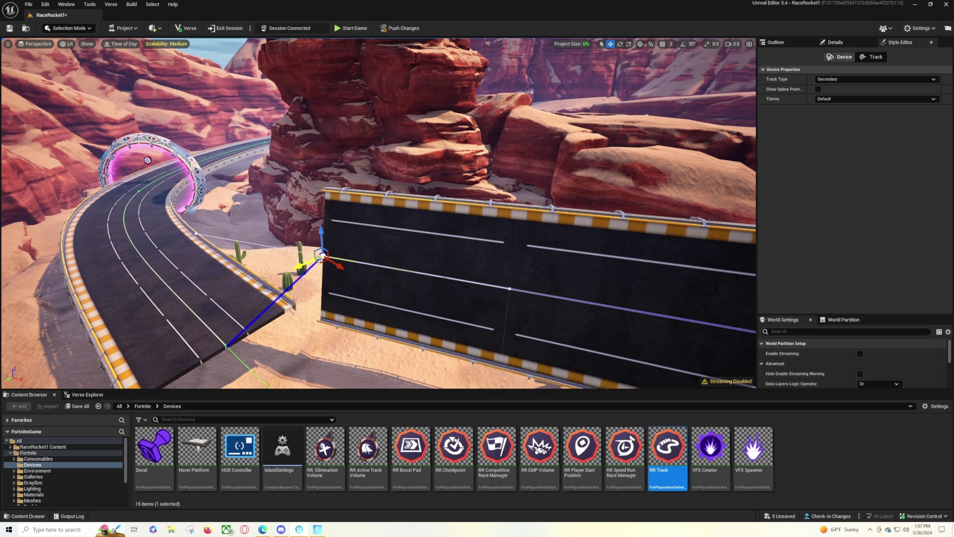
pyautogui.moveTo(323, 256); pyautogui.dragTo(169, 239)
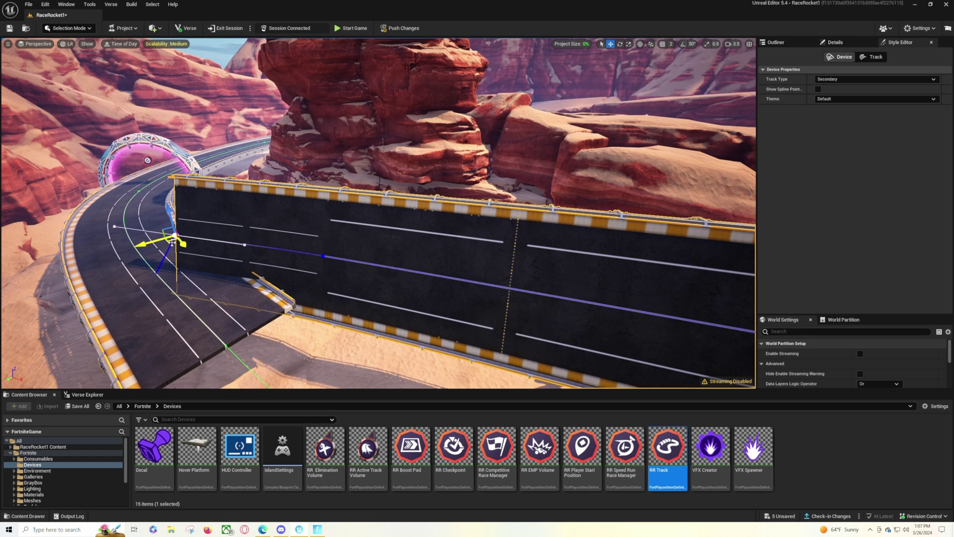
pyautogui.moveTo(171, 240); pyautogui.dragTo(240, 198)
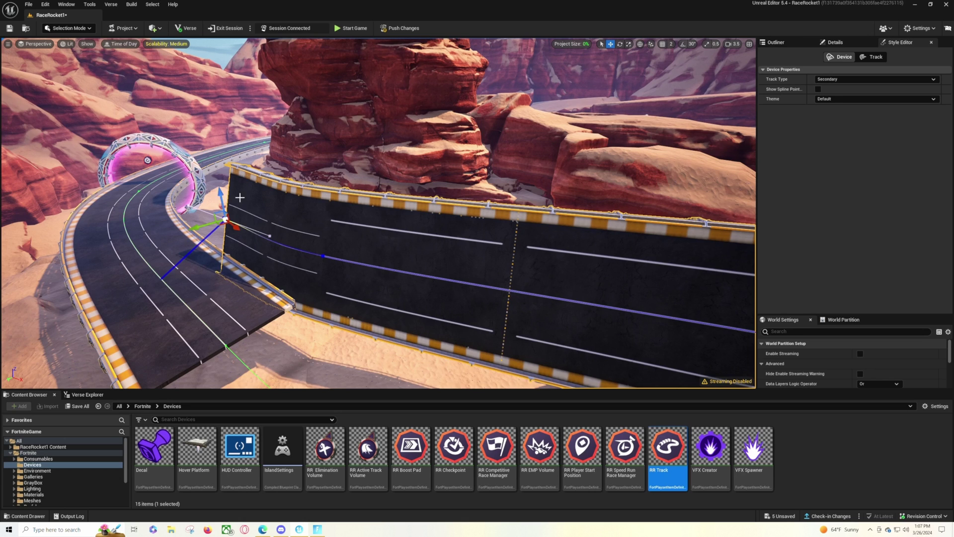
# Fine-tune the new end point's position and rotation so the wall curves in along the road's edge
pyautogui.moveTo(284, 231); pyautogui.dragTo(256, 211)
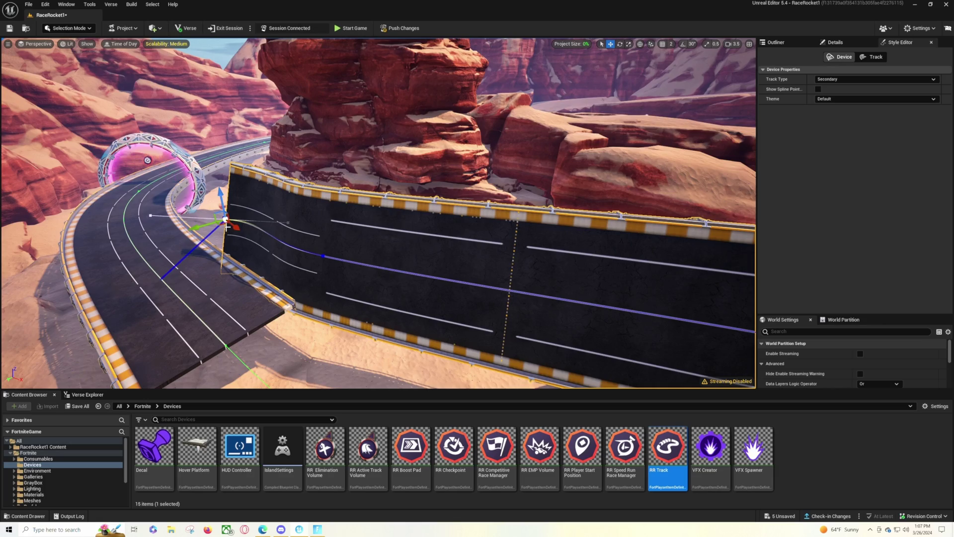
pyautogui.moveTo(225, 220)
pyautogui.mouseDown()
pyautogui.moveTo(170, 252)
pyautogui.moveTo(240, 231)
pyautogui.mouseUp()
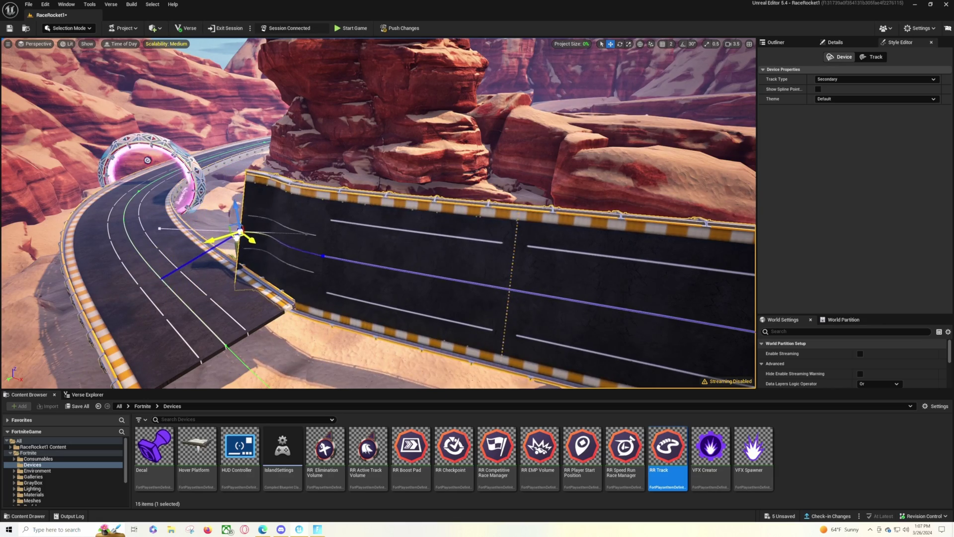
pyautogui.moveTo(239, 236)
pyautogui.mouseDown(button='right')
pyautogui.moveTo(318, 234)
pyautogui.moveTo(243, 239)
pyautogui.moveTo(251, 236)
pyautogui.moveTo(231, 248)
pyautogui.mouseUp(button='right')
pyautogui.press('s')
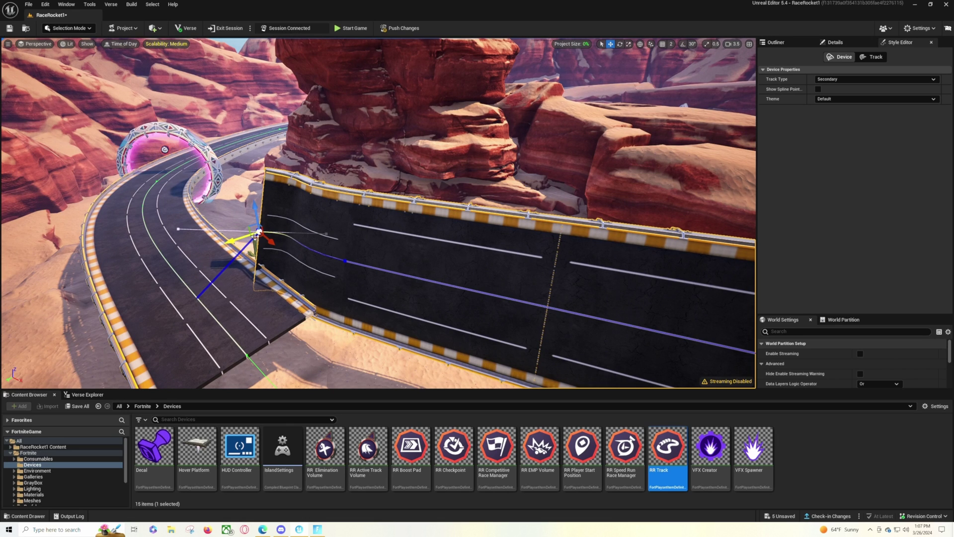
pyautogui.moveTo(258, 236)
pyautogui.mouseDown()
pyautogui.moveTo(271, 231)
pyautogui.moveTo(255, 229)
pyautogui.mouseUp()
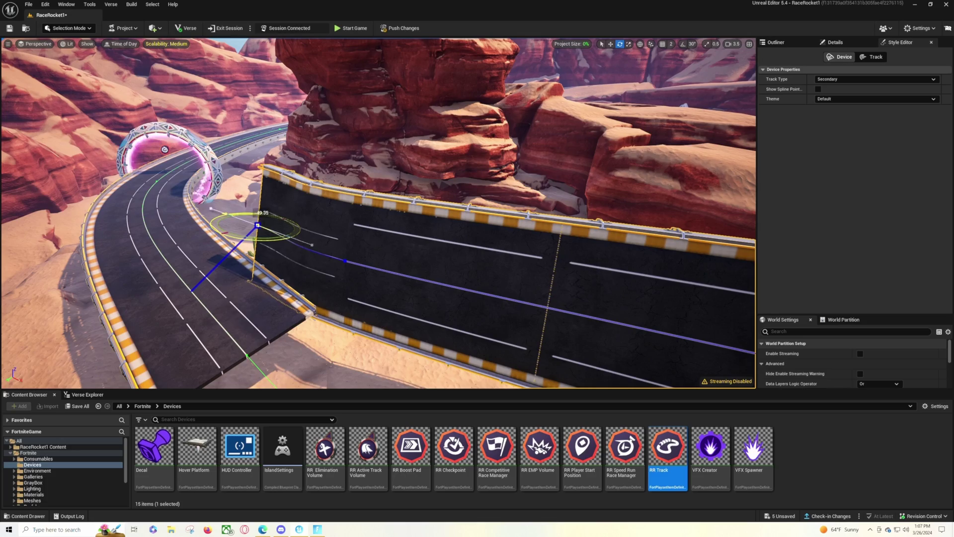
pyautogui.moveTo(333, 248)
pyautogui.mouseDown(button='right')
pyautogui.moveTo(373, 239)
pyautogui.moveTo(333, 248)
pyautogui.mouseUp(button='right')
pyautogui.press('s')
pyautogui.moveTo(321, 139); pyautogui.dragTo(331, 137, button='right')
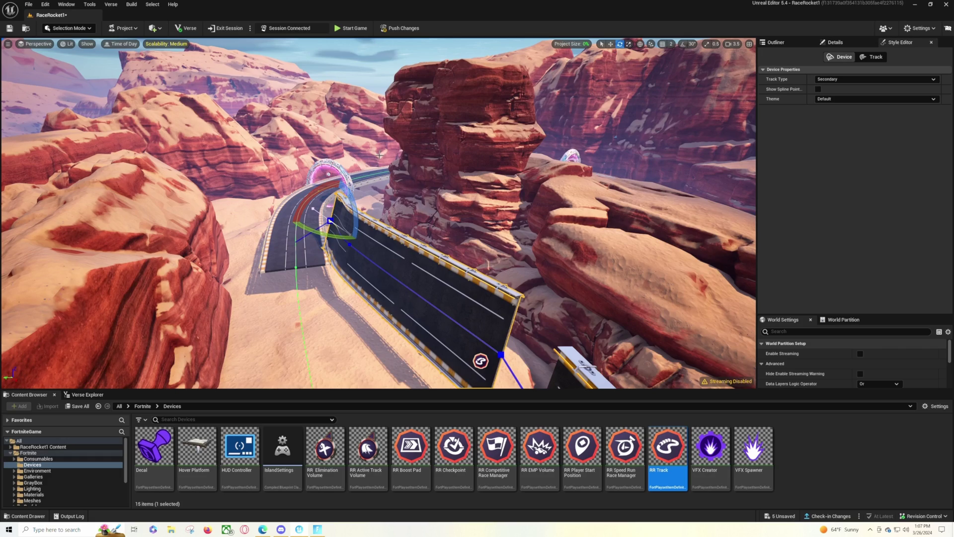
pyautogui.press('w')
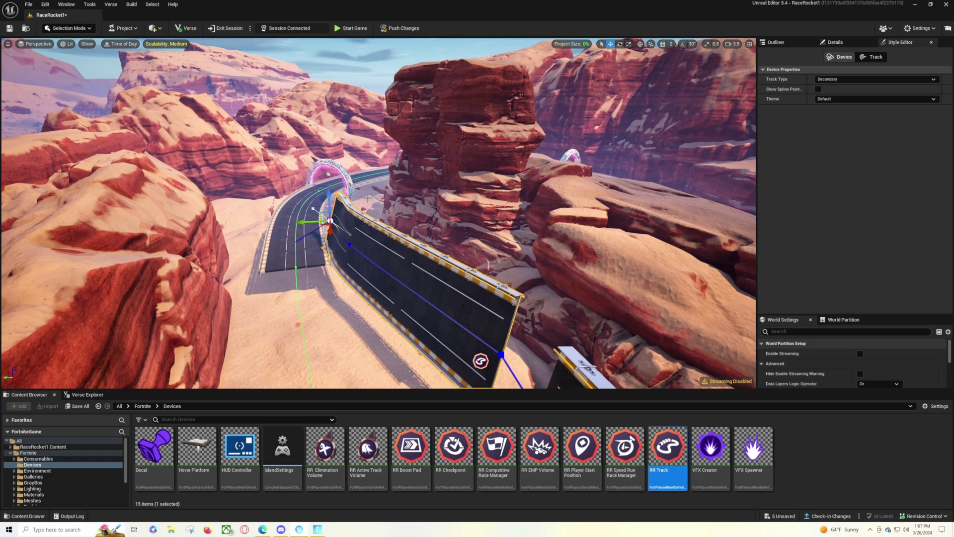
pyautogui.press('s')
pyautogui.moveTo(369, 182); pyautogui.dragTo(376, 186, button='right')
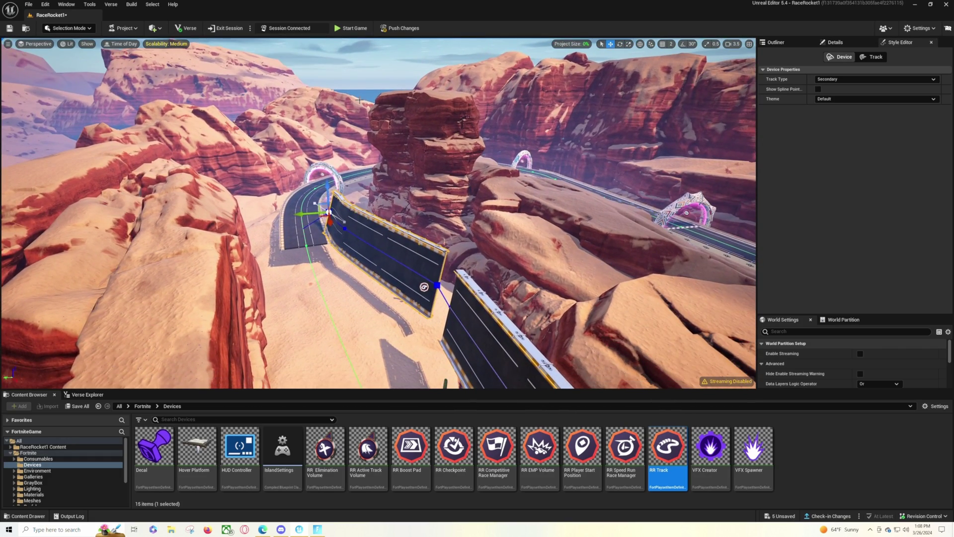